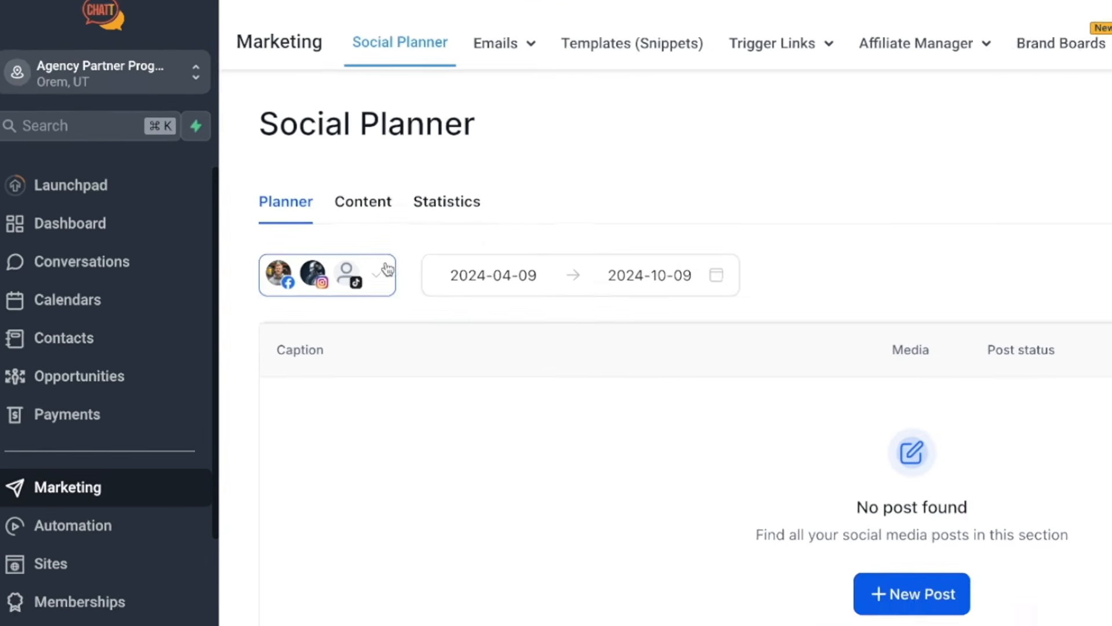
- Create a new social post and select the Facebook account as its destination
left_click(402, 294)
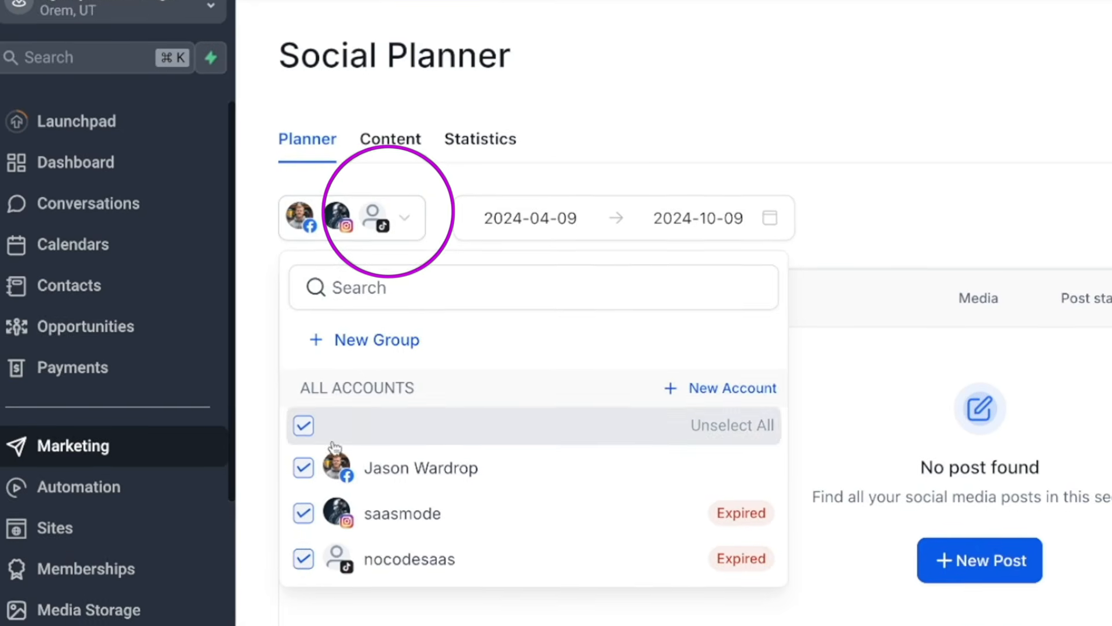
left_click(717, 99)
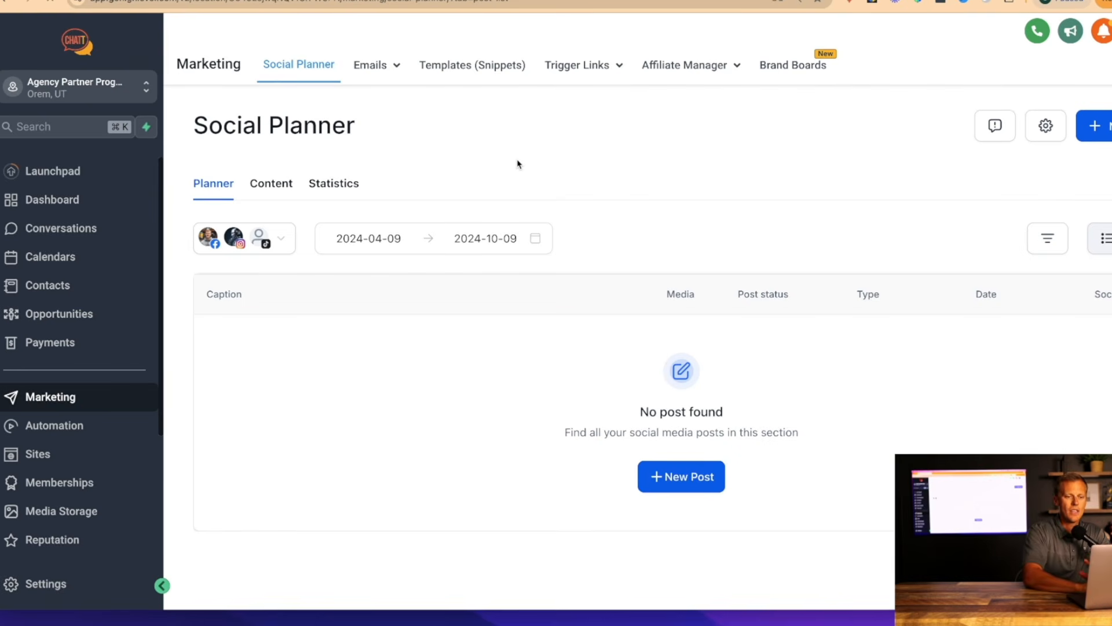
left_click(1094, 125)
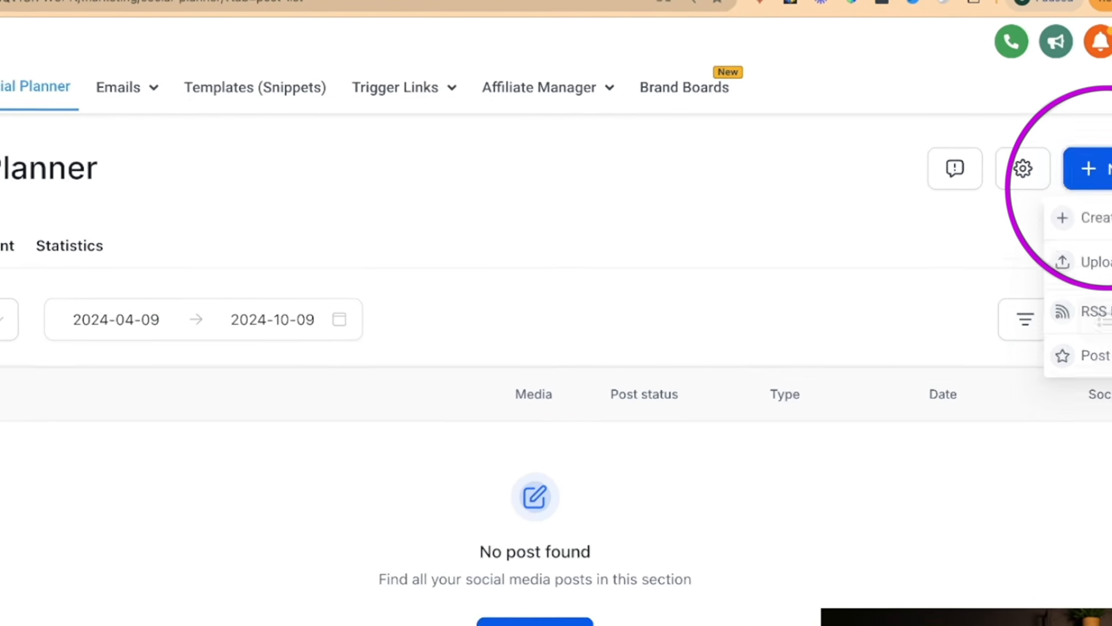
left_click(1097, 221)
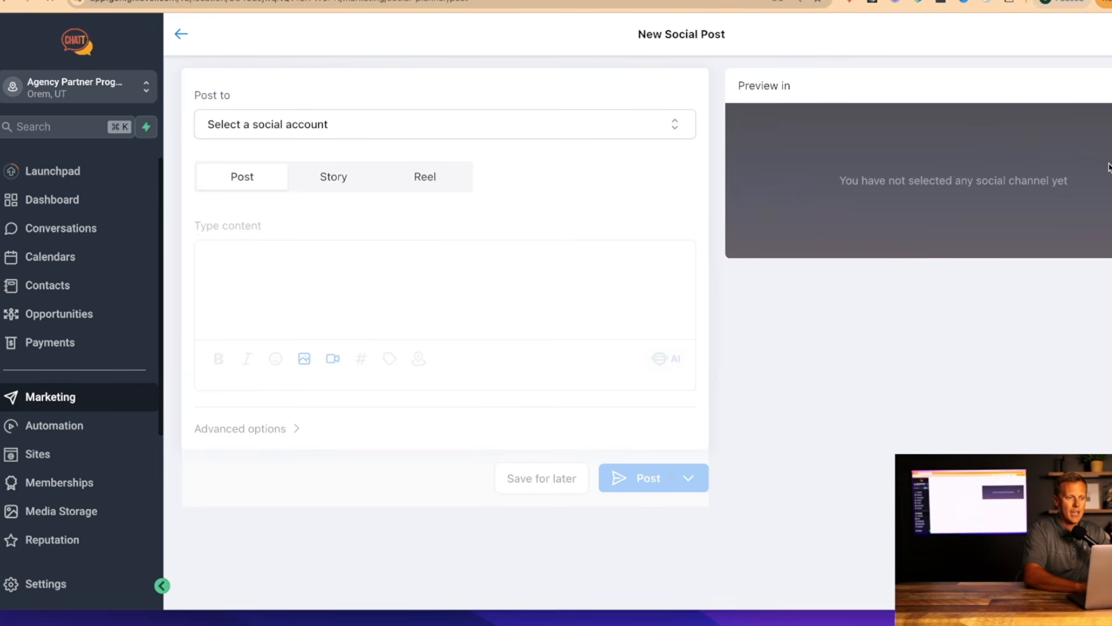
left_click(694, 122)
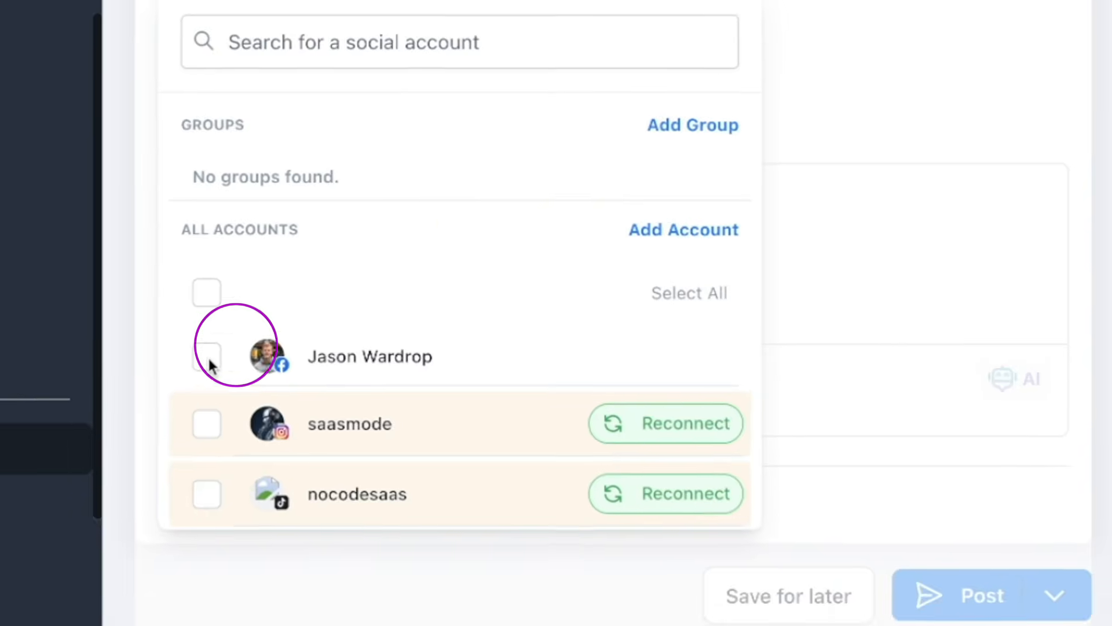
left_click(207, 356)
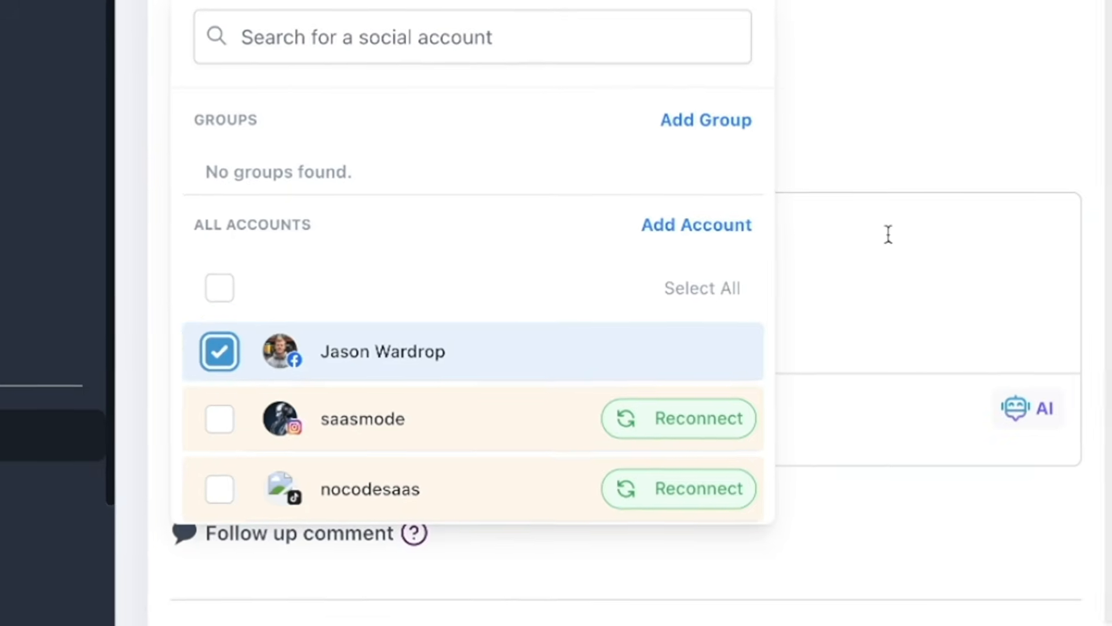
left_click(889, 235)
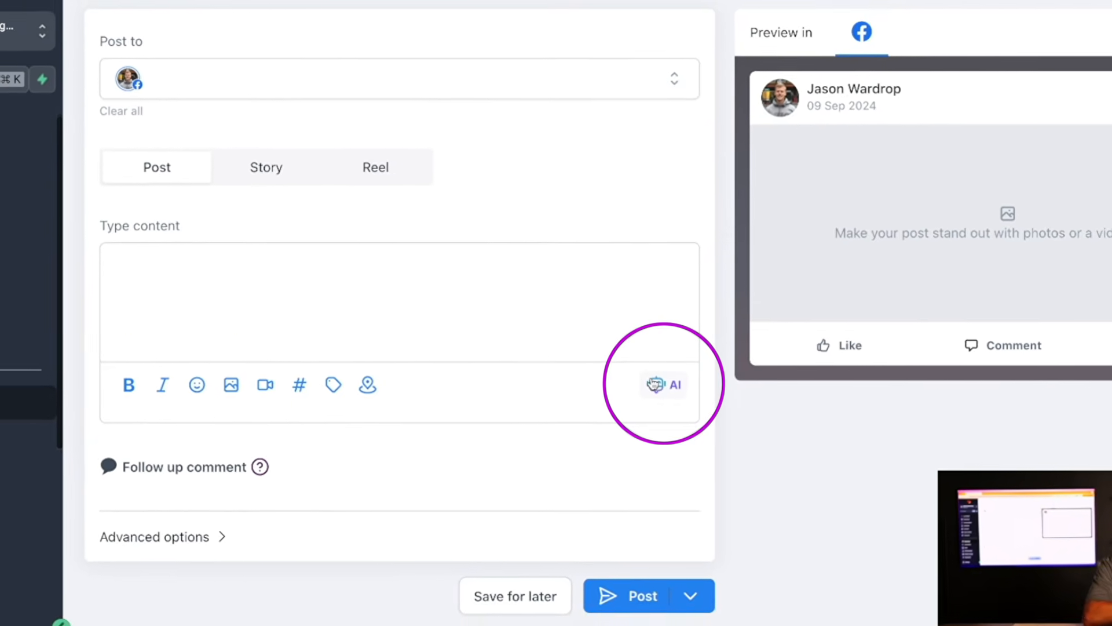
- Fill in AI content generation: title "how to lose weight with hiit training", description "give tips about how to lose weight with hiit training and the keto diet"
left_click(659, 384)
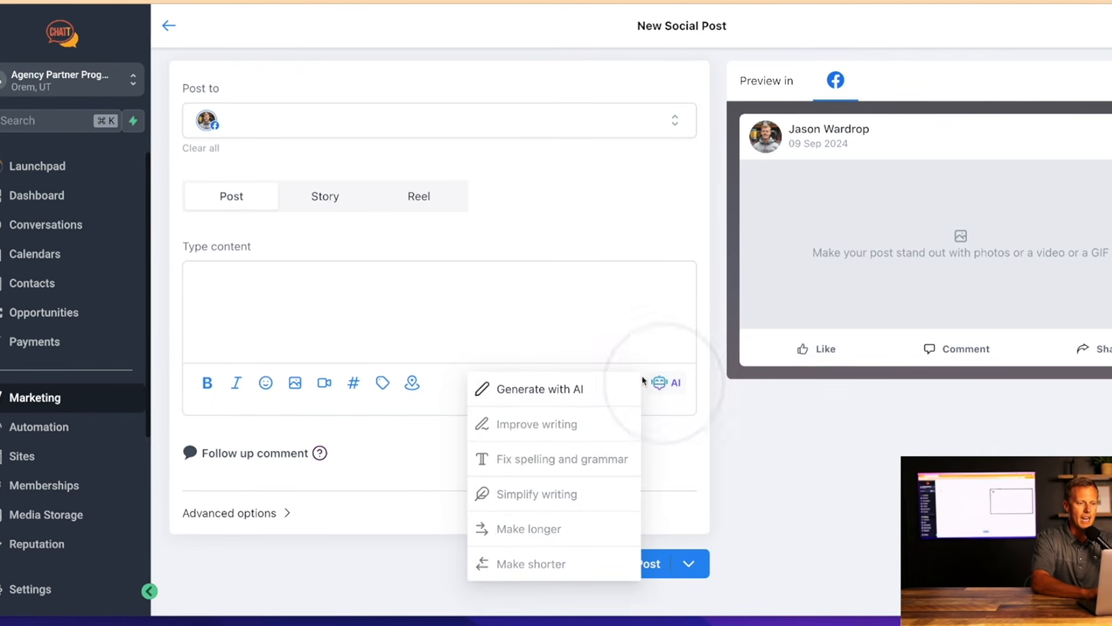
left_click(585, 391)
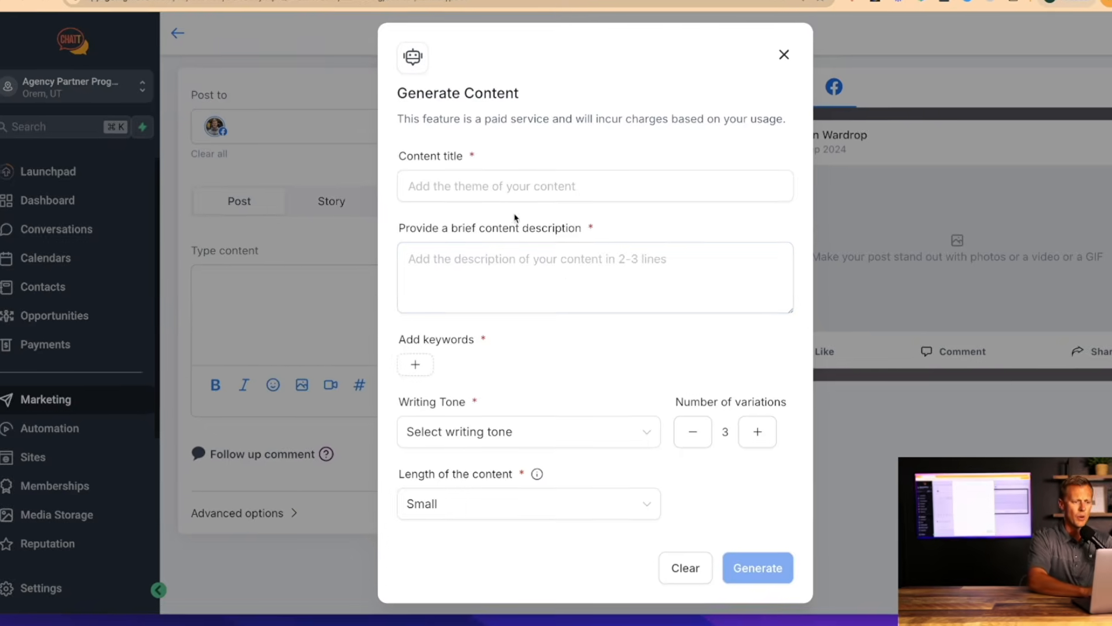
left_click(498, 195)
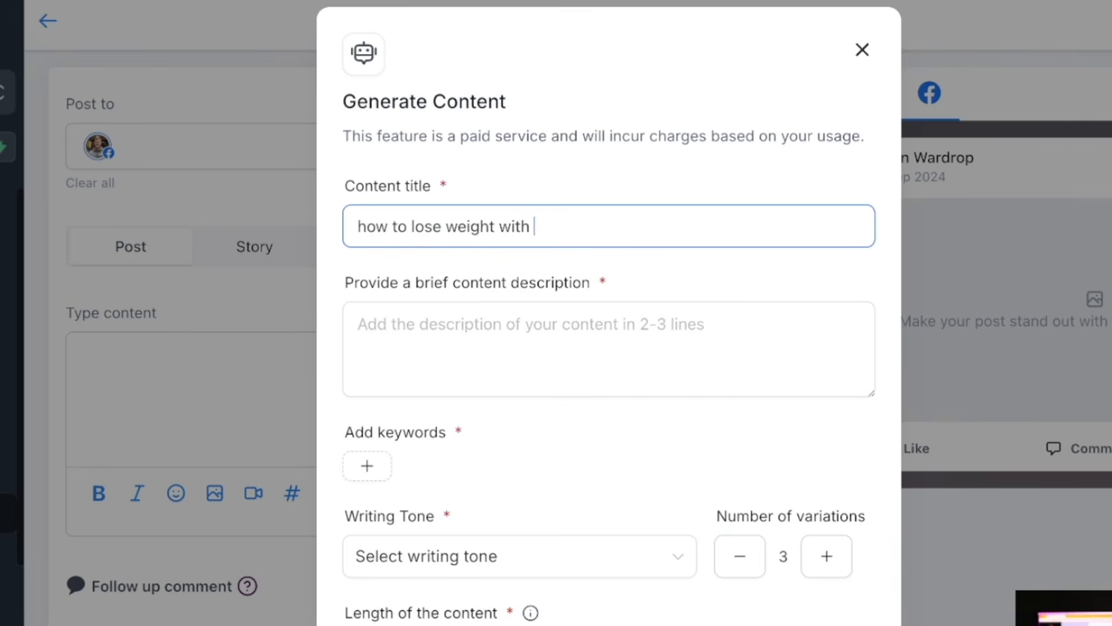
key("Tab")
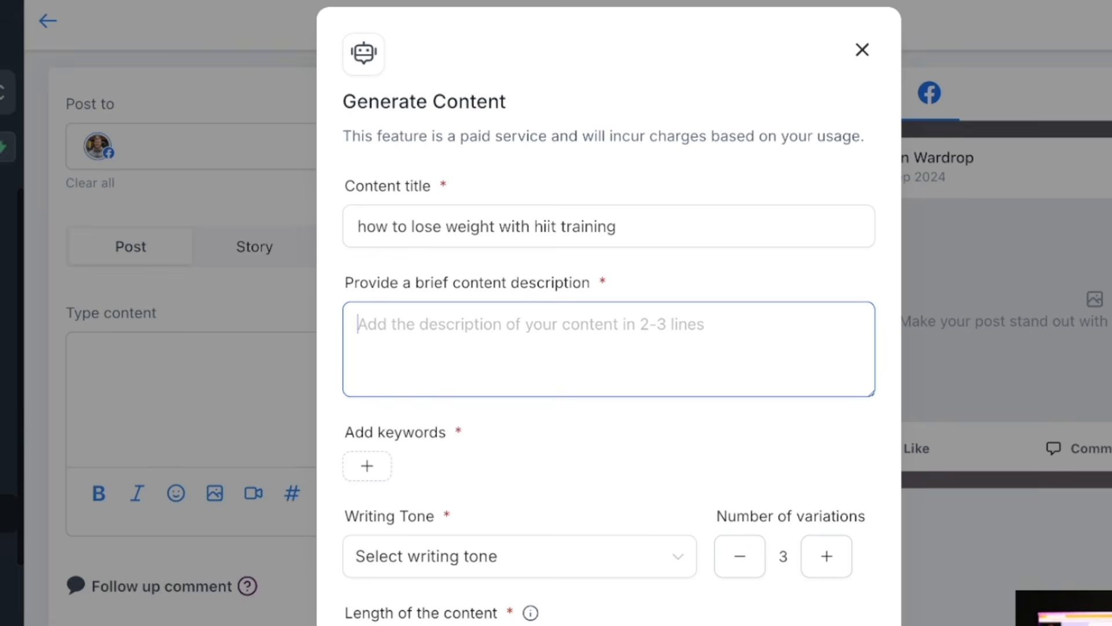
type("give tips about how to lose weight with hiit training and the keto diet")
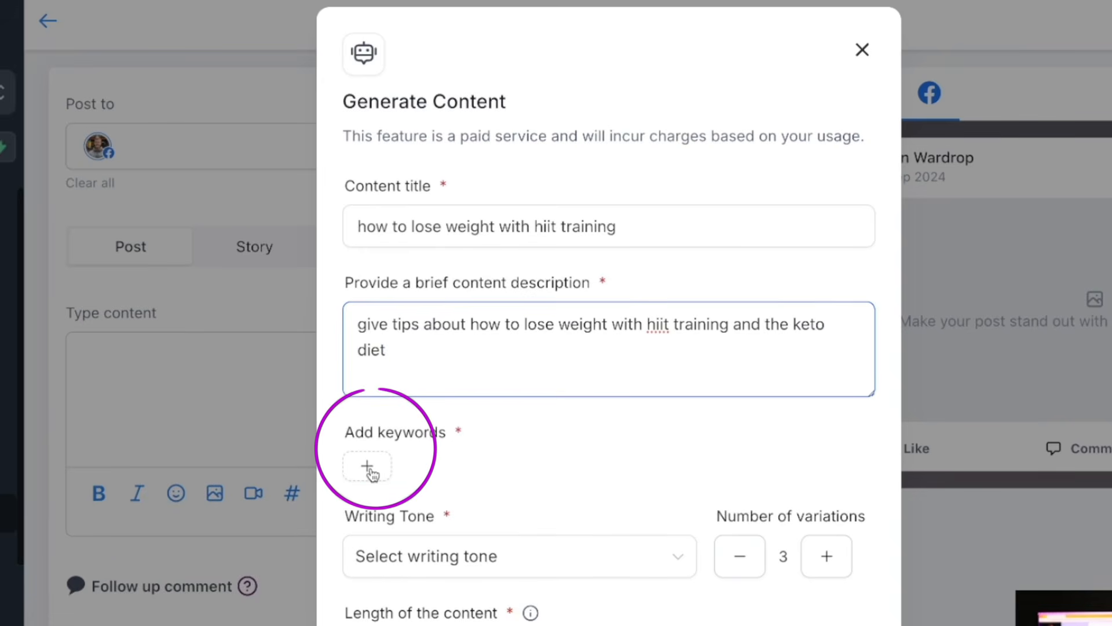
- Add the keywords hiit and keto, set a Funny tone, 4 variations and Small length, and generate the content
left_click(369, 468)
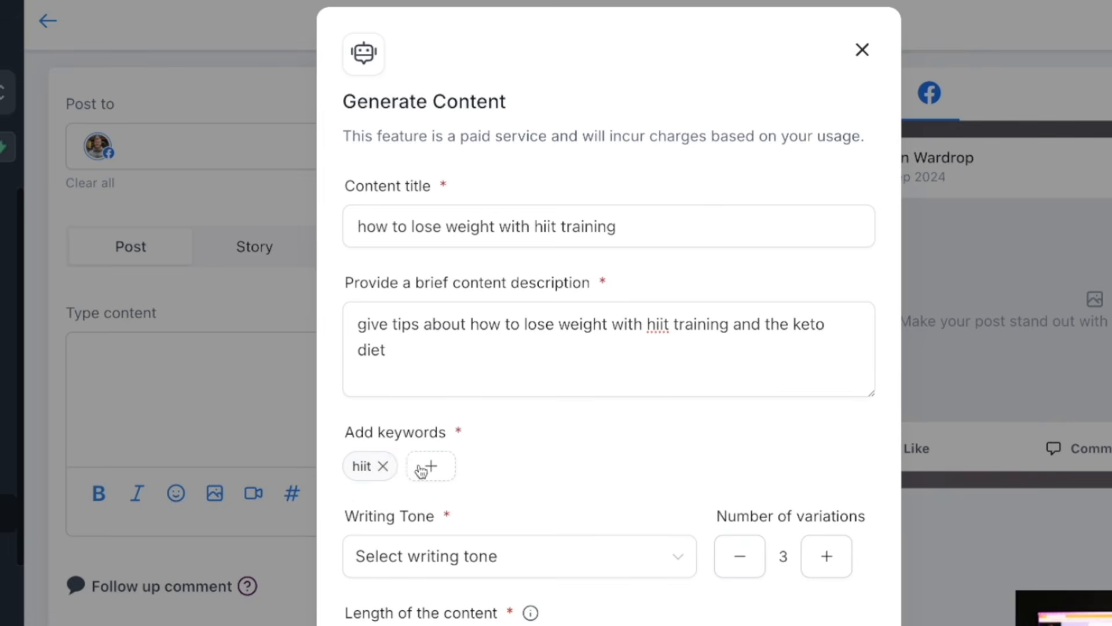
key("Return")
scroll(423, 458, "down", 3)
left_click(486, 429)
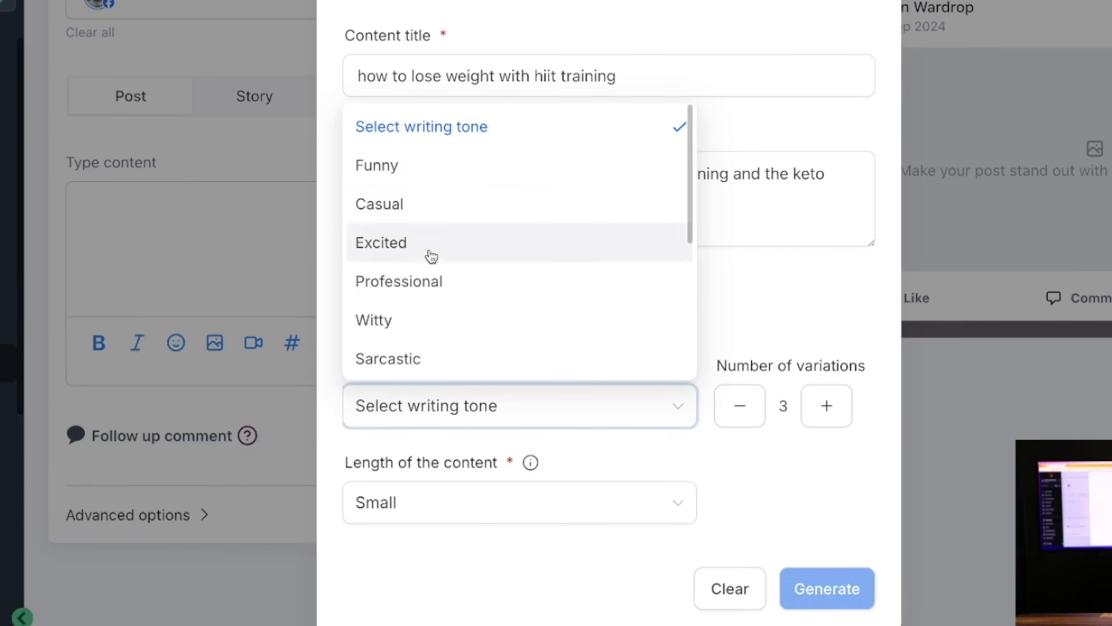
left_click(436, 173)
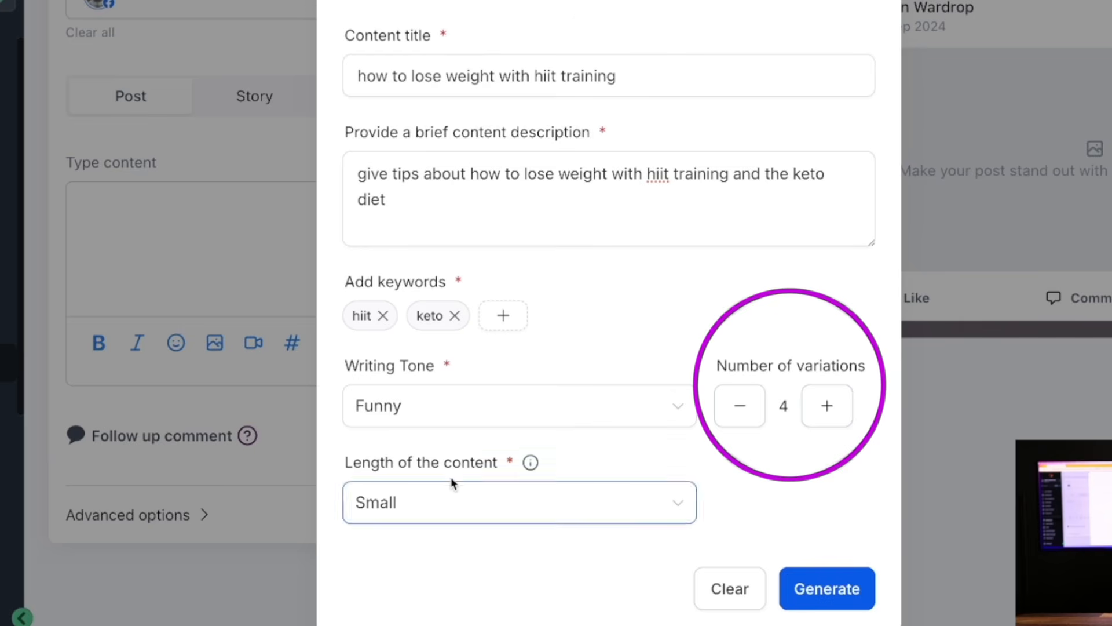
left_click(454, 513)
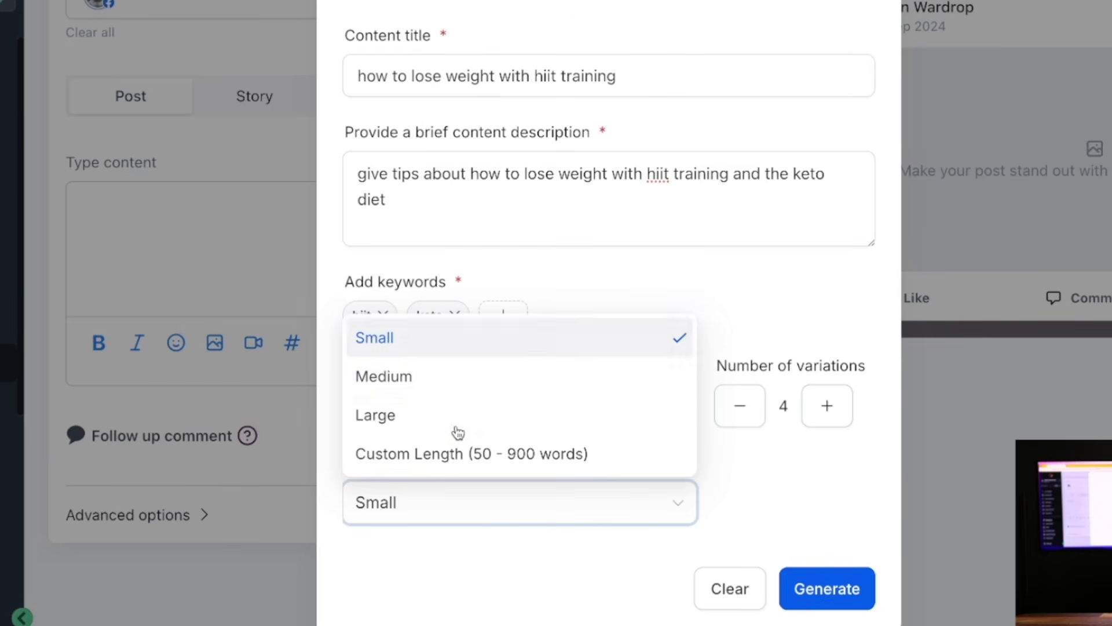
left_click(455, 345)
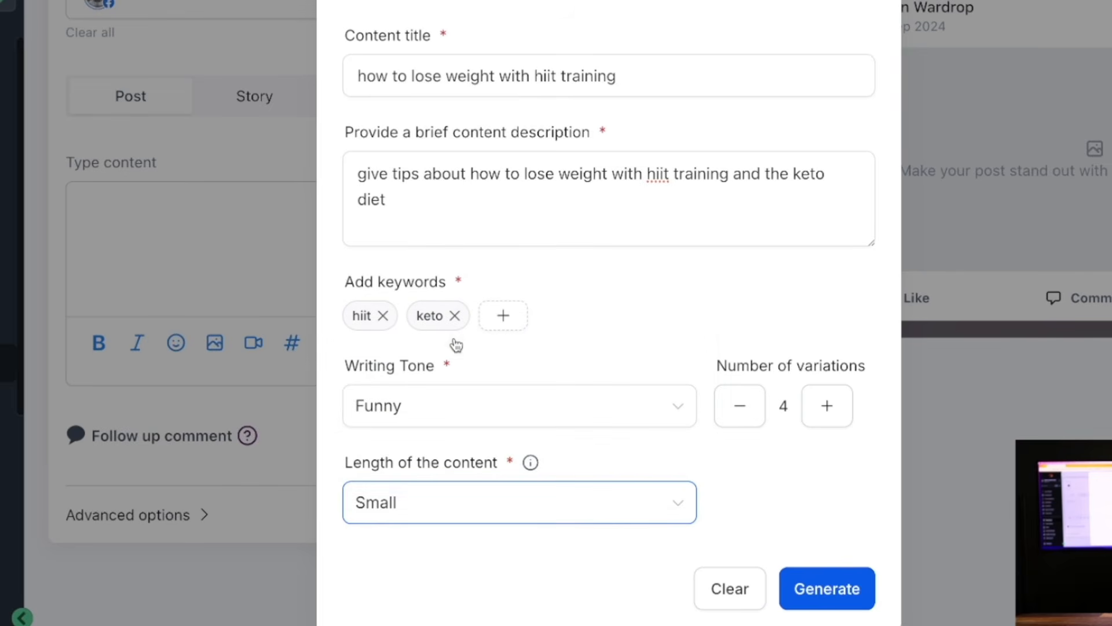
left_click(827, 598)
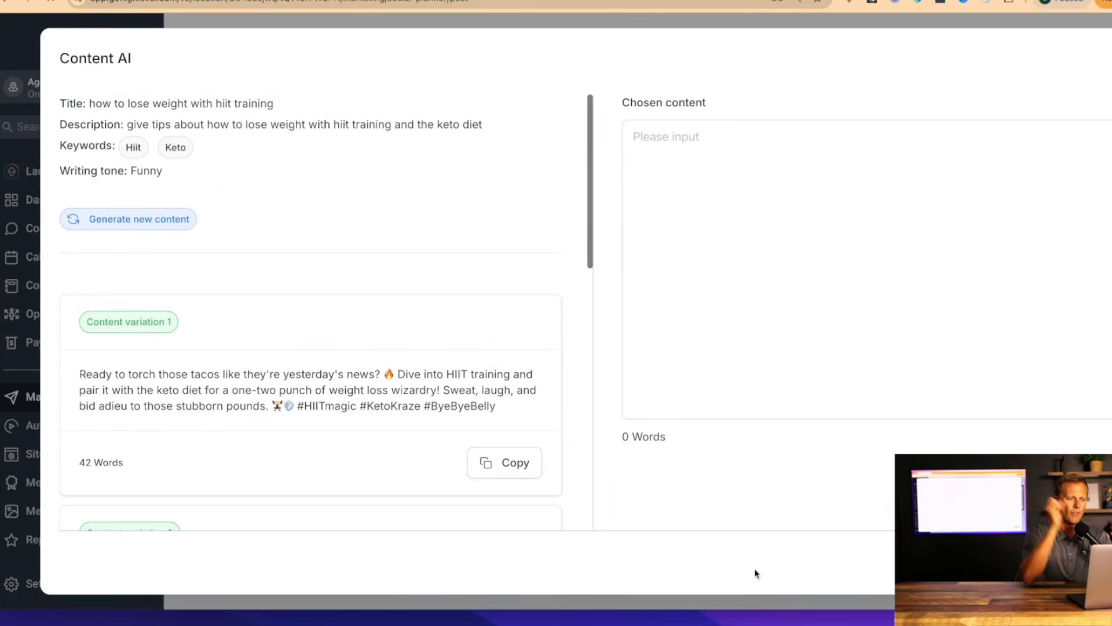
- Review the generated text variations and use content variation 1 as the post's text
scroll(254, 342, "down", 2)
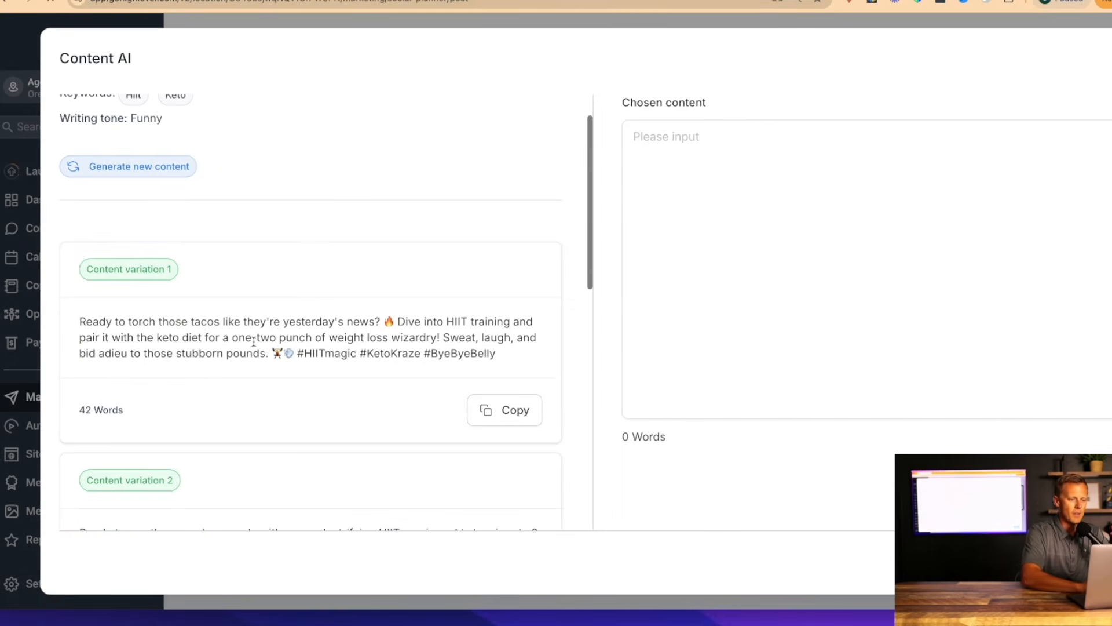
scroll(253, 342, "down", 9)
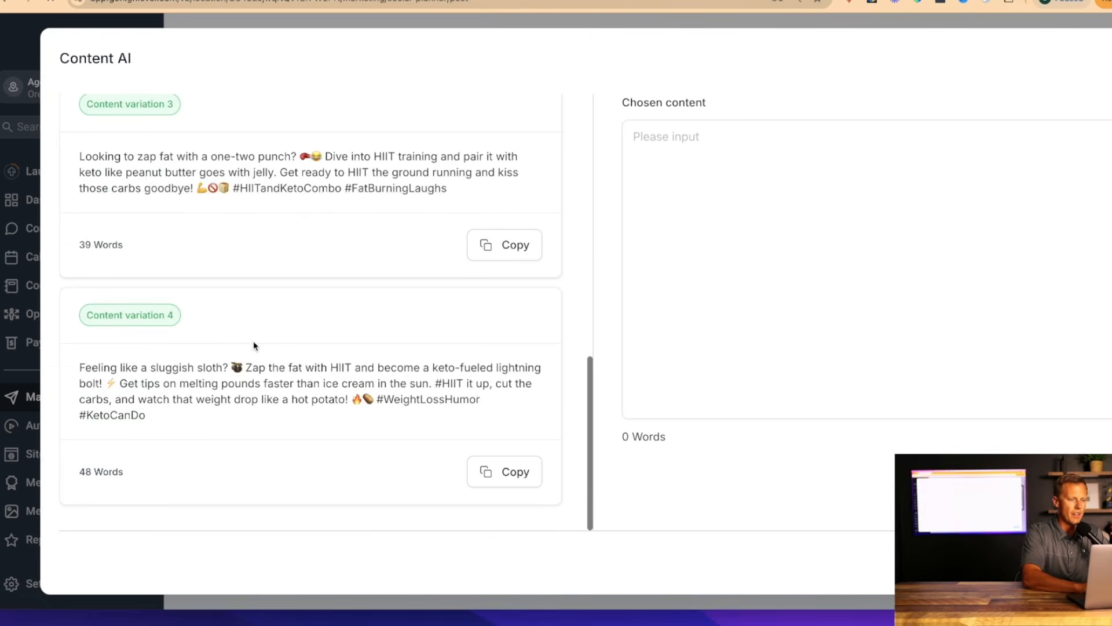
scroll(254, 346, "up", 8)
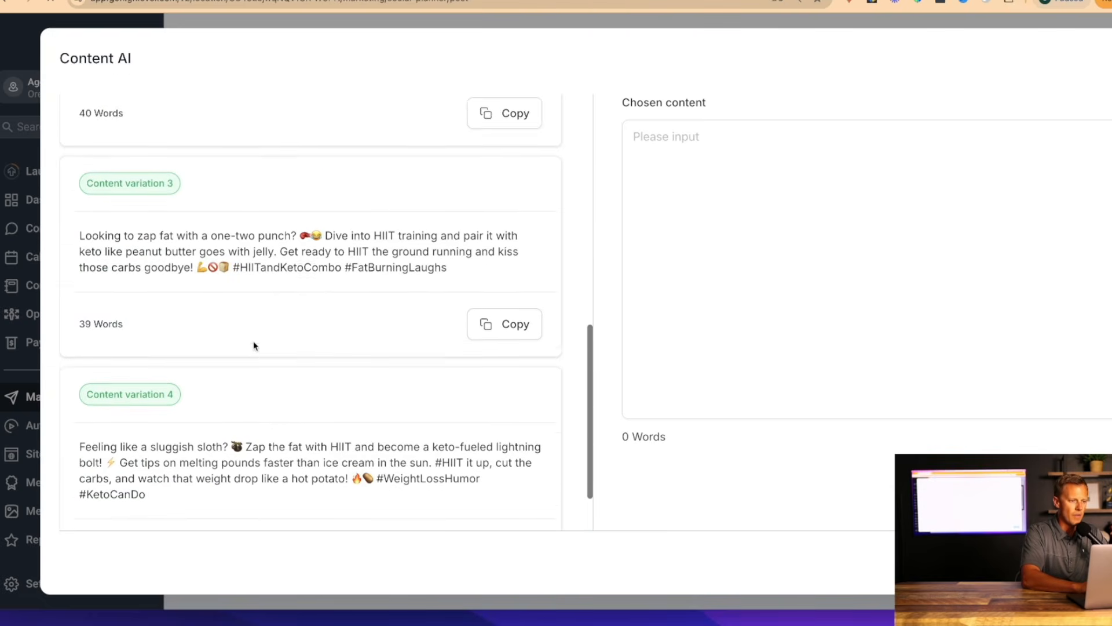
scroll(254, 346, "up", 1)
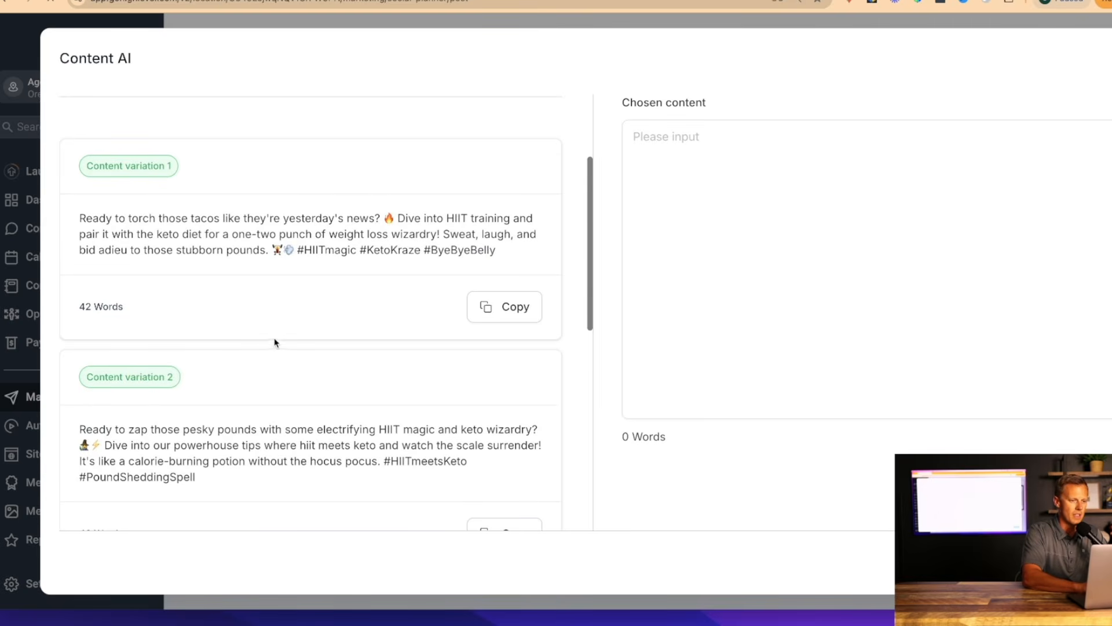
left_click(502, 310)
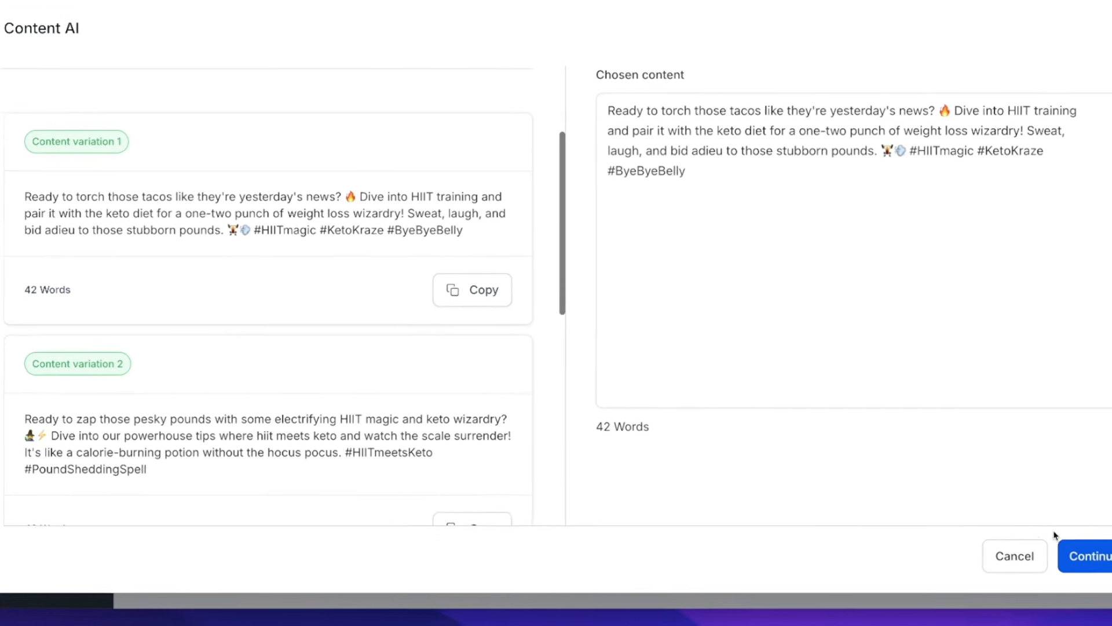
left_click(1084, 556)
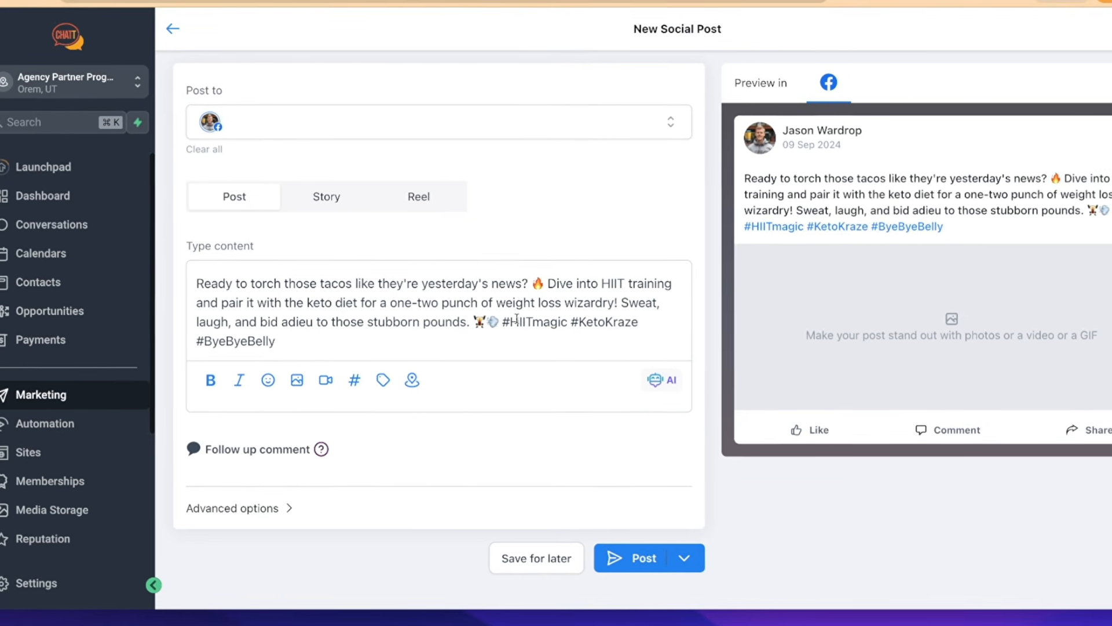
- Start an AI image for the post with the description "how to lose weight with hiit training and the keto diet"
left_click(301, 382)
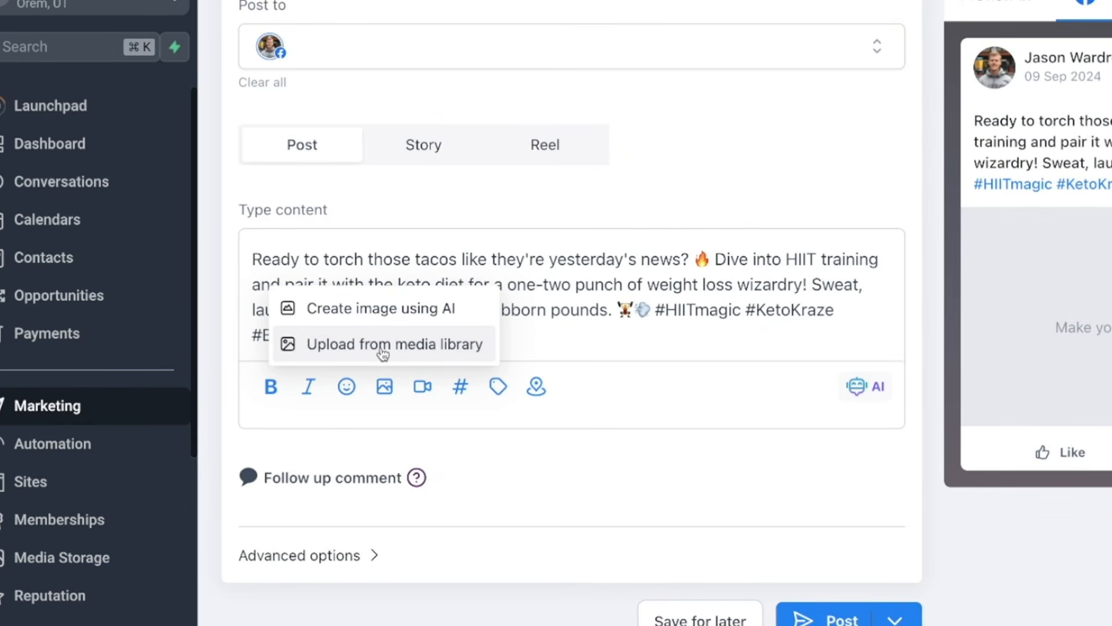
left_click(386, 314)
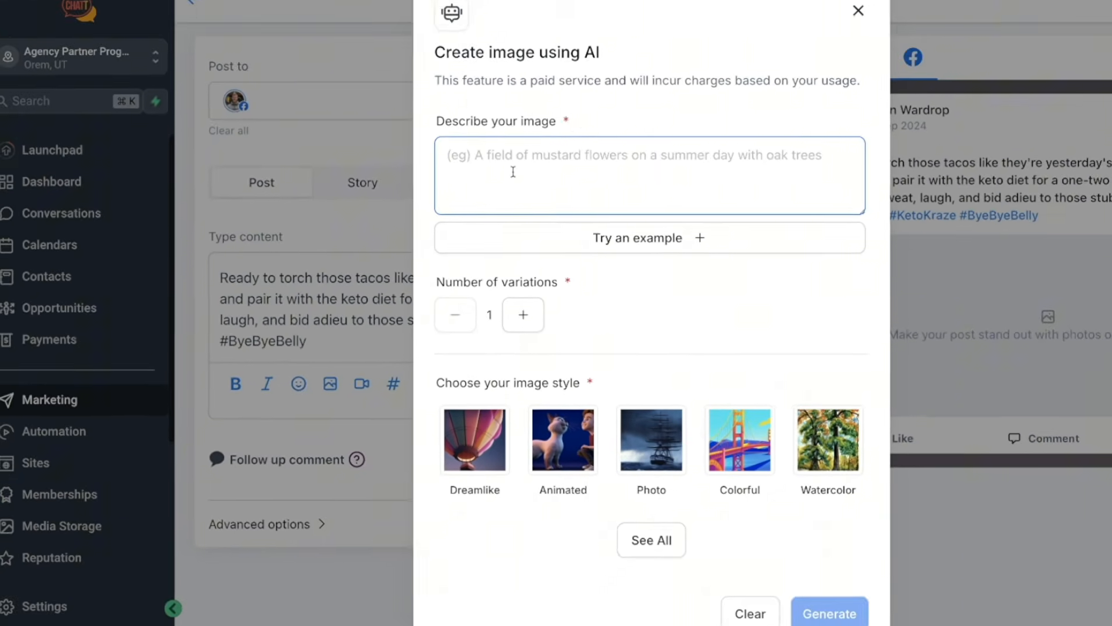
type("how to lose weigh")
type("t with hiit training and the ")
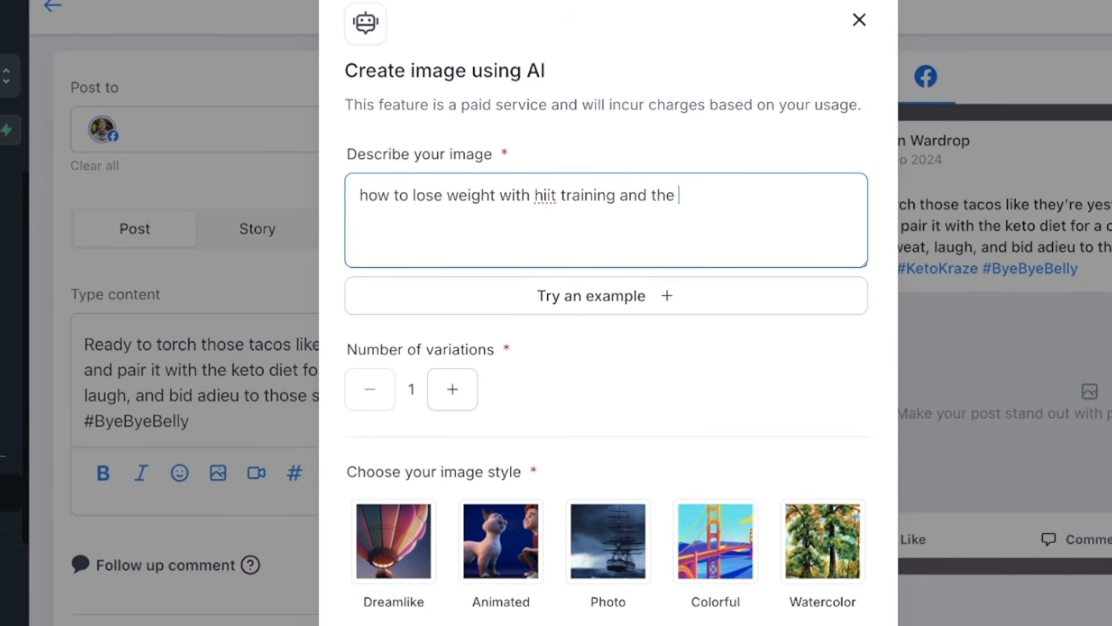
type("keto diet")
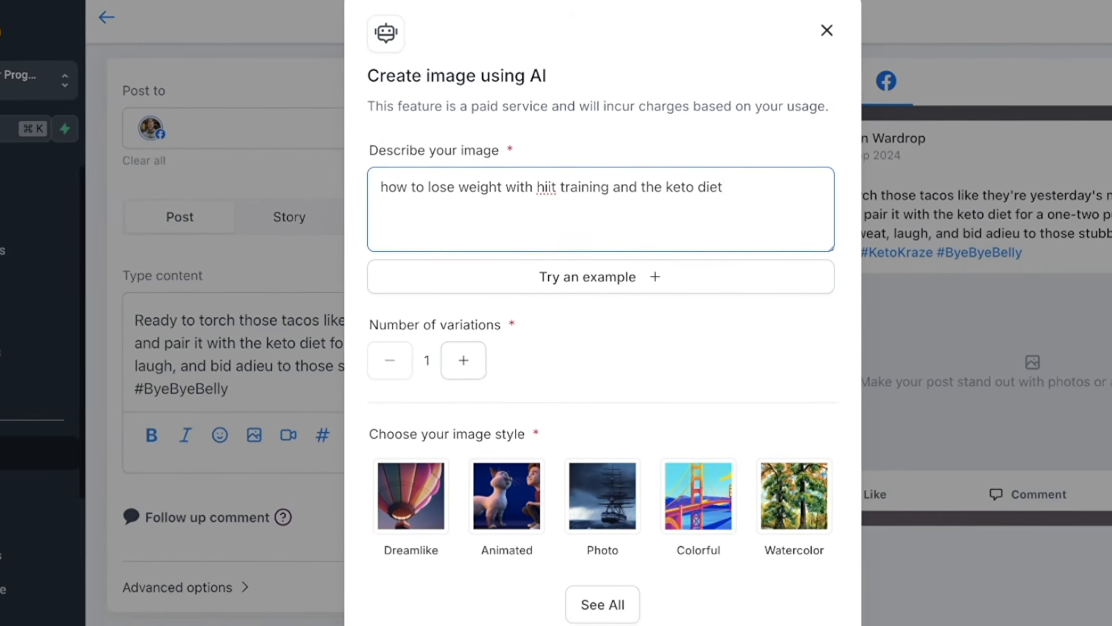
- Set the image to 4 variations in the Photo style and generate the images
left_click(465, 360)
left_click(473, 335)
left_click(473, 335)
left_click(474, 334)
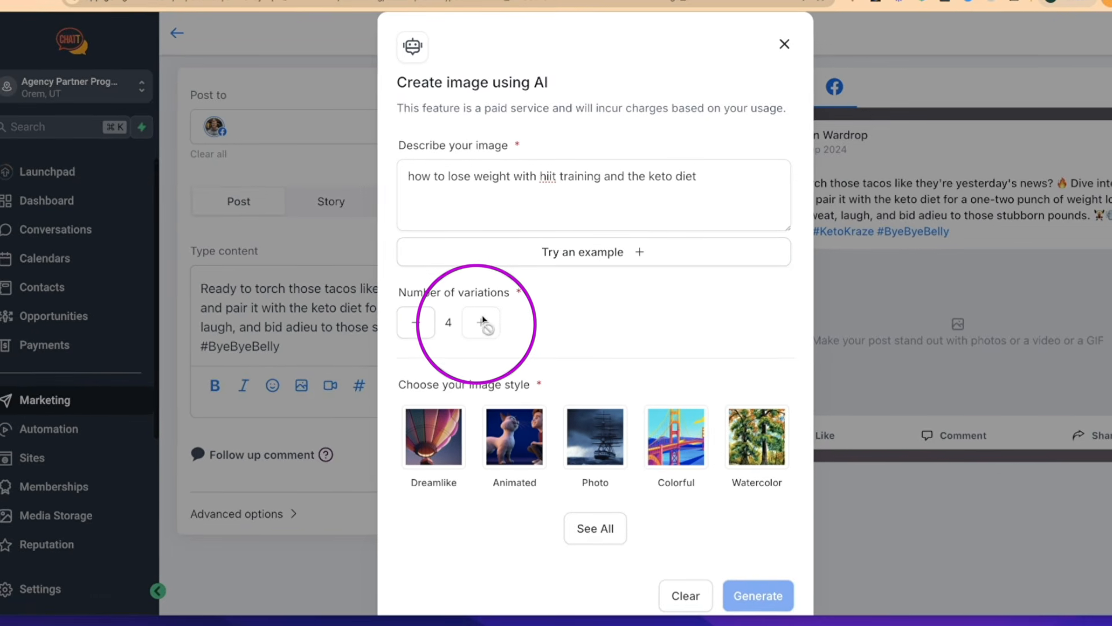
left_click(603, 428)
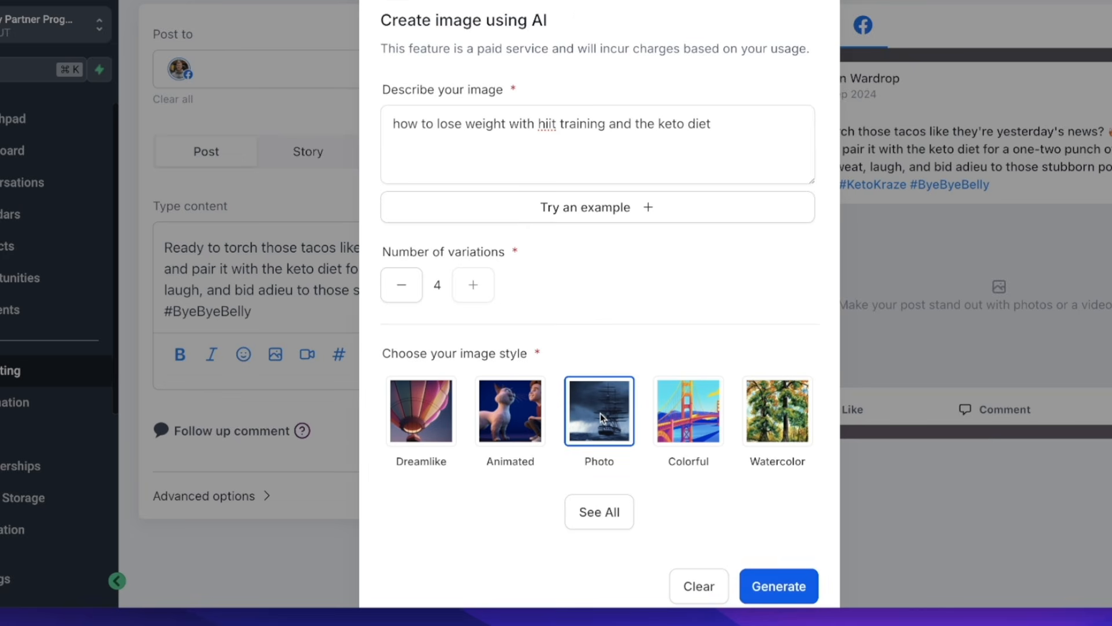
left_click(768, 588)
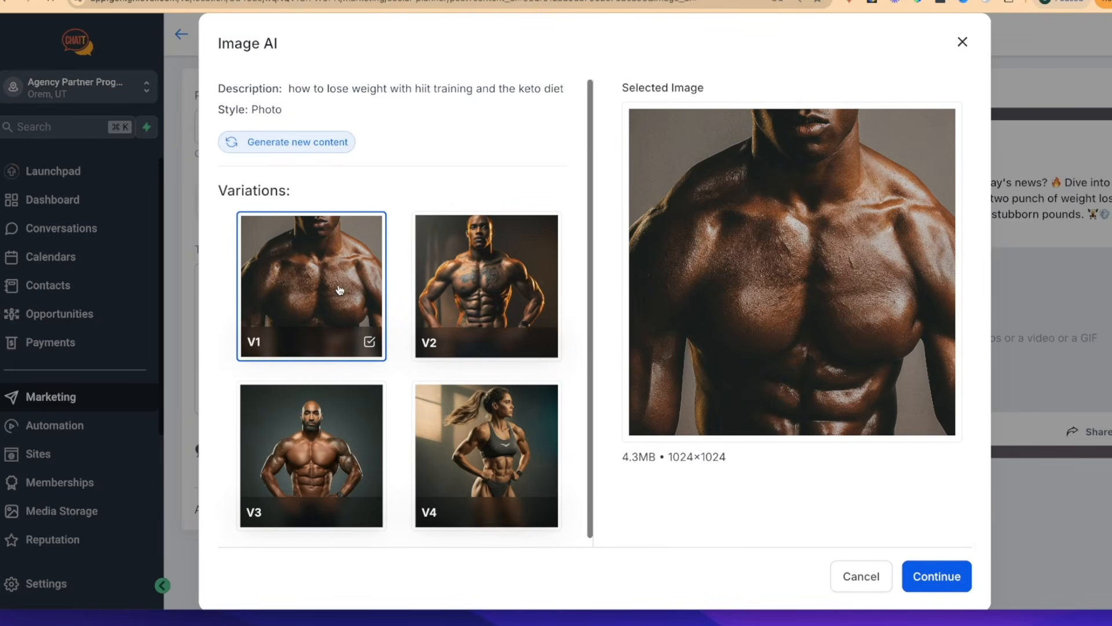
- Compare the generated images, attach variation V4 to the post and check the Facebook preview
left_click(480, 290)
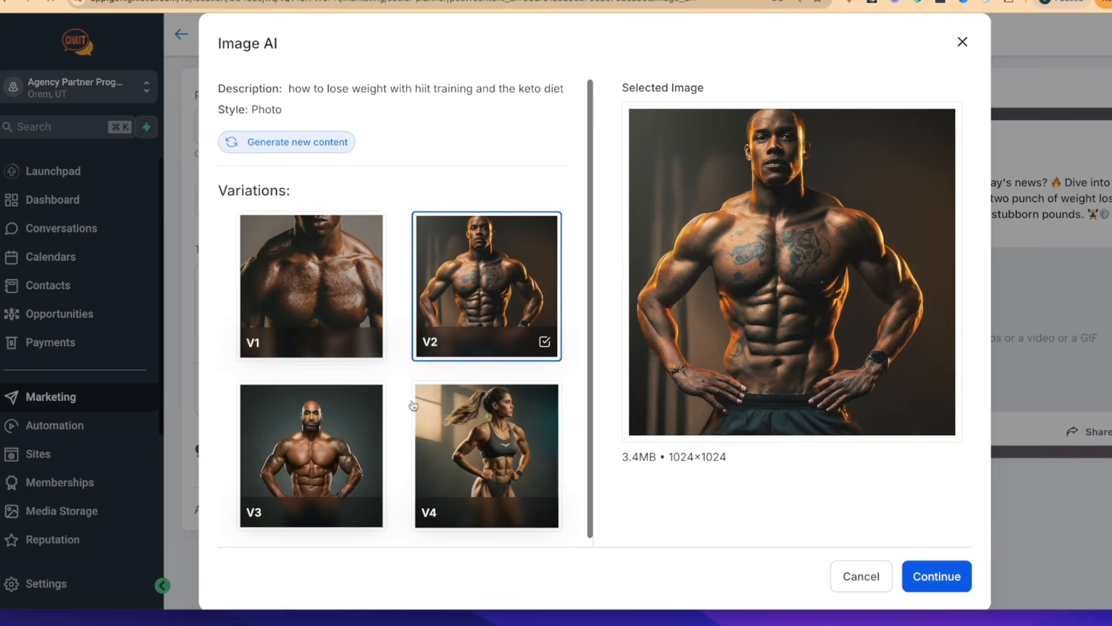
left_click(332, 450)
left_click(490, 437)
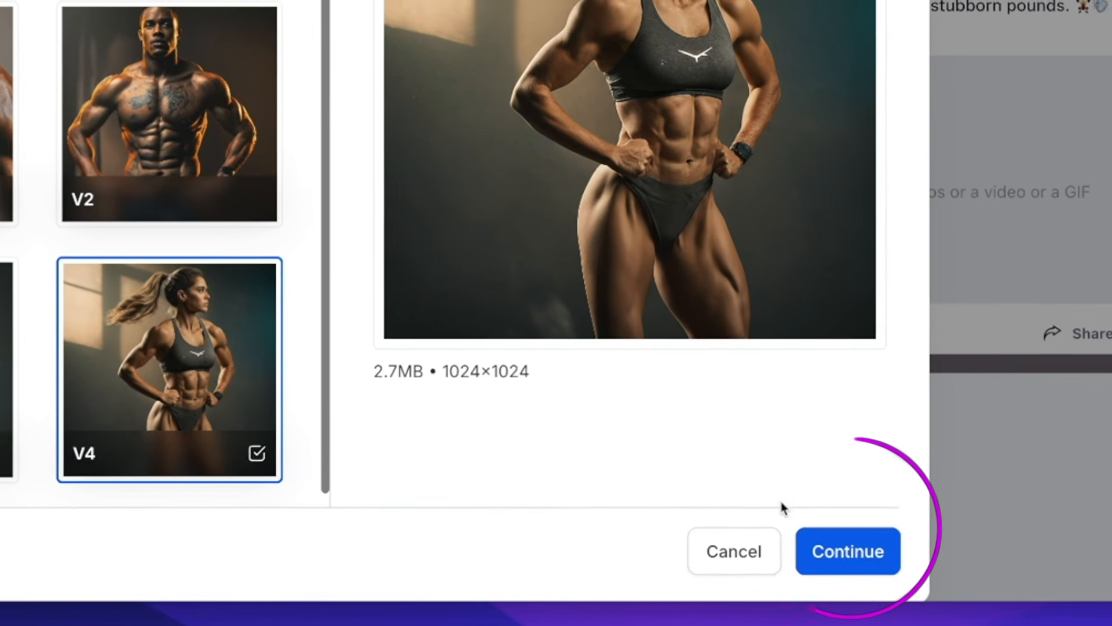
left_click(848, 551)
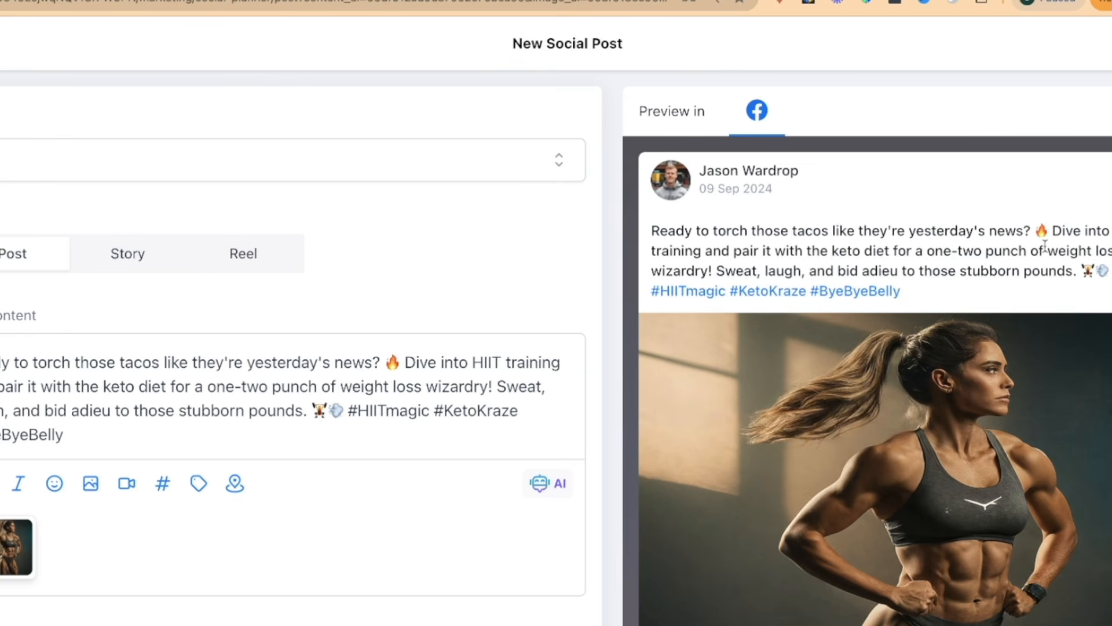
scroll(1045, 246, "down", 2)
scroll(1046, 244, "up", 1)
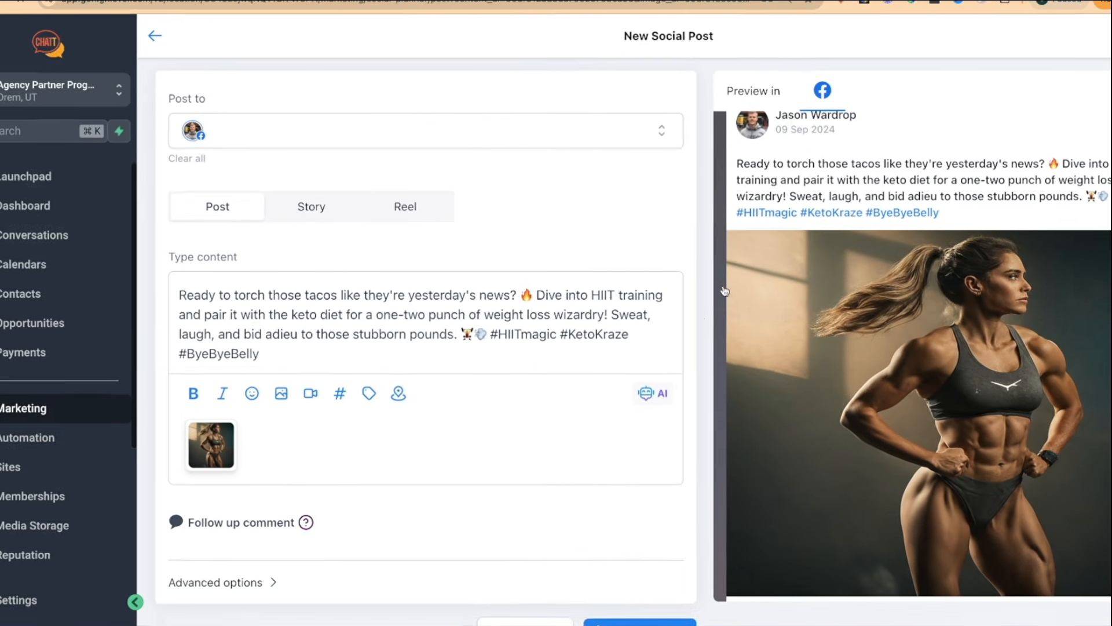
- Schedule the post for publication on September 18, 2024, keeping the preset time of 03:09 PM
scroll(669, 341, "down", 1)
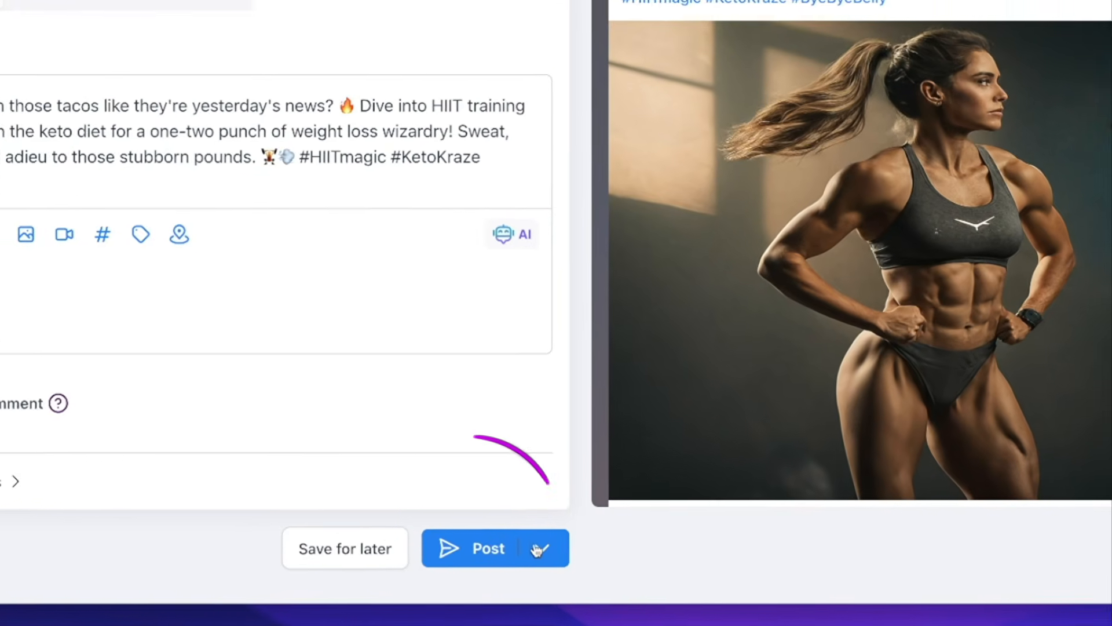
left_click(526, 548)
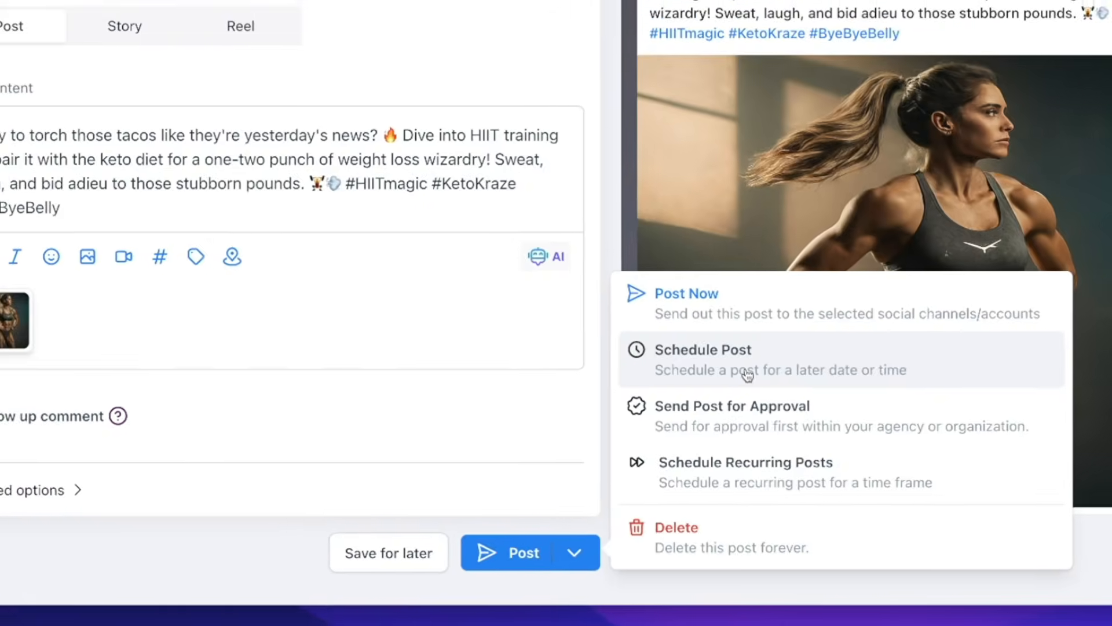
left_click(718, 362)
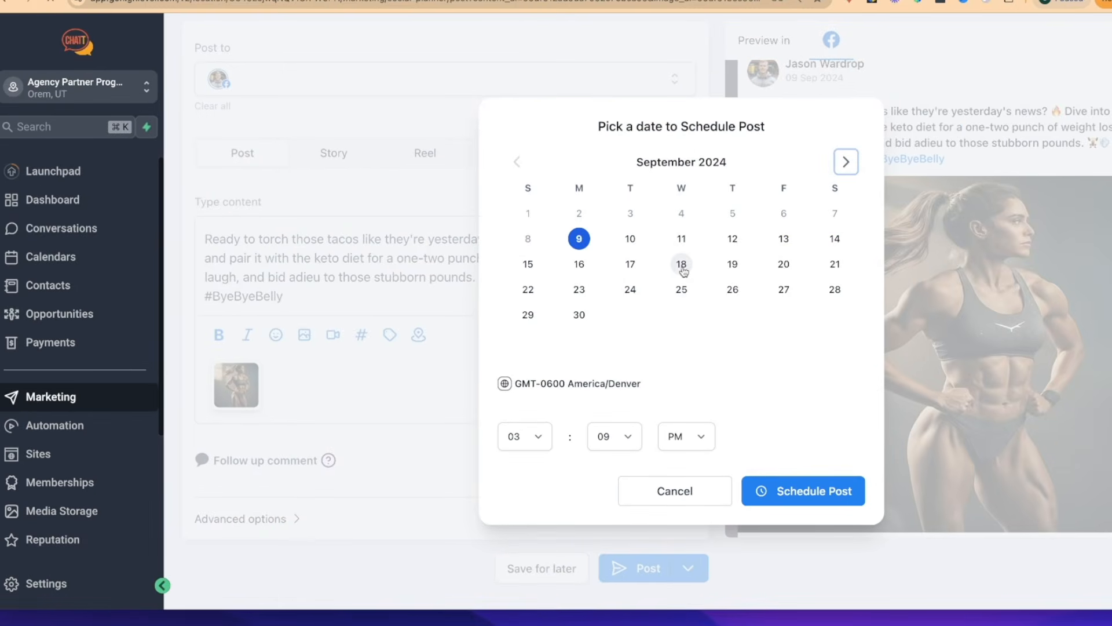
left_click(646, 233)
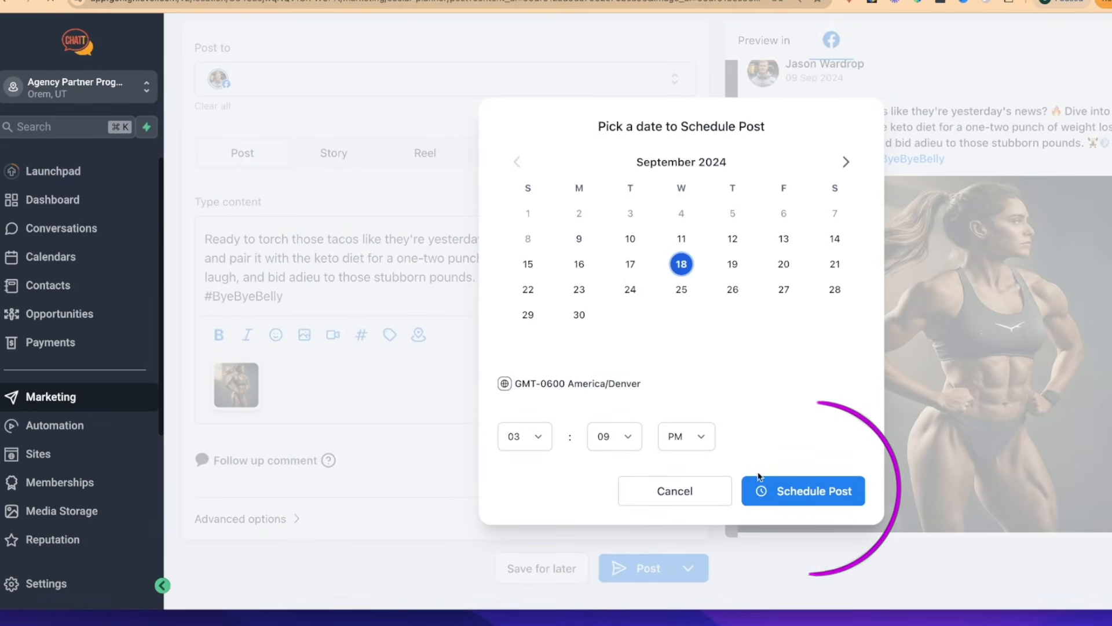
left_click(802, 491)
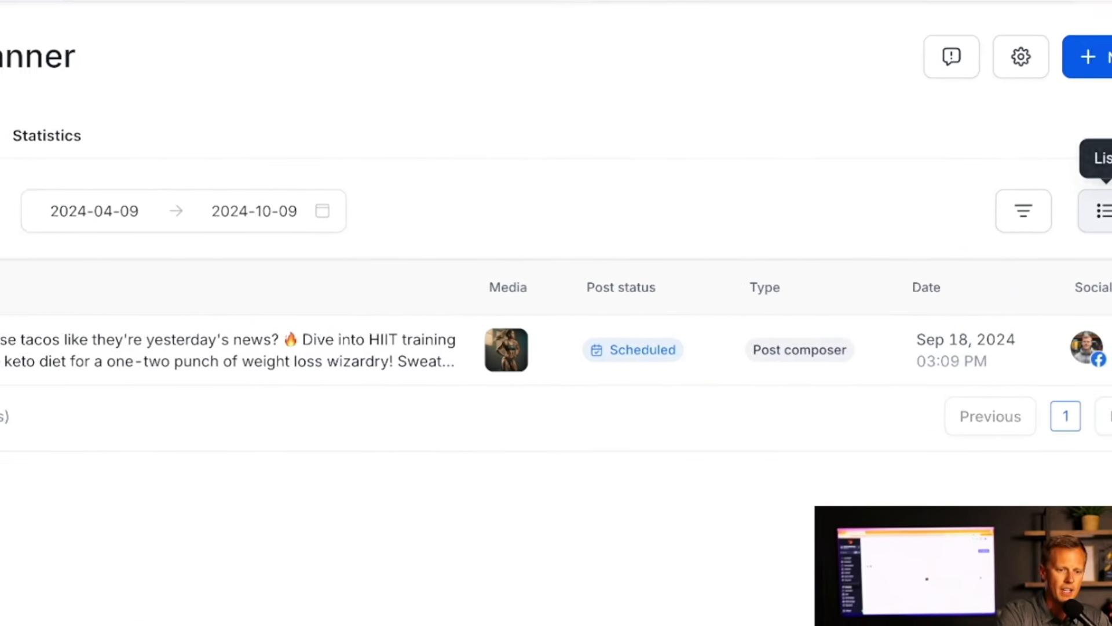
- Switch the planner to the calendar view and find the scheduled post on September 18
left_click(1111, 204)
scroll(521, 311, "down", 4)
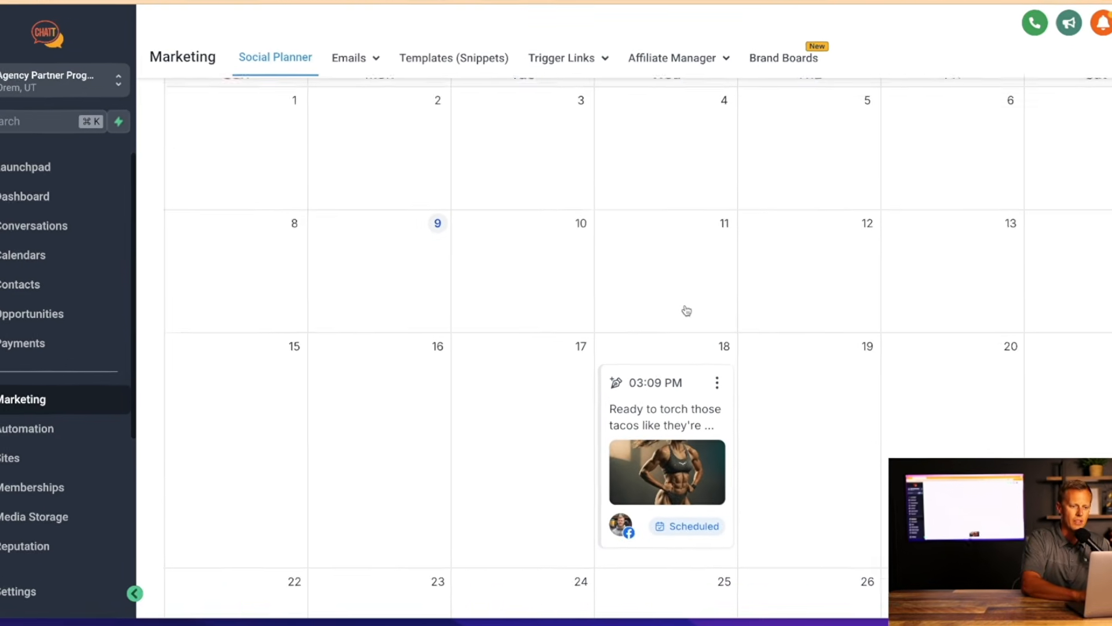
scroll(690, 311, "down", 2)
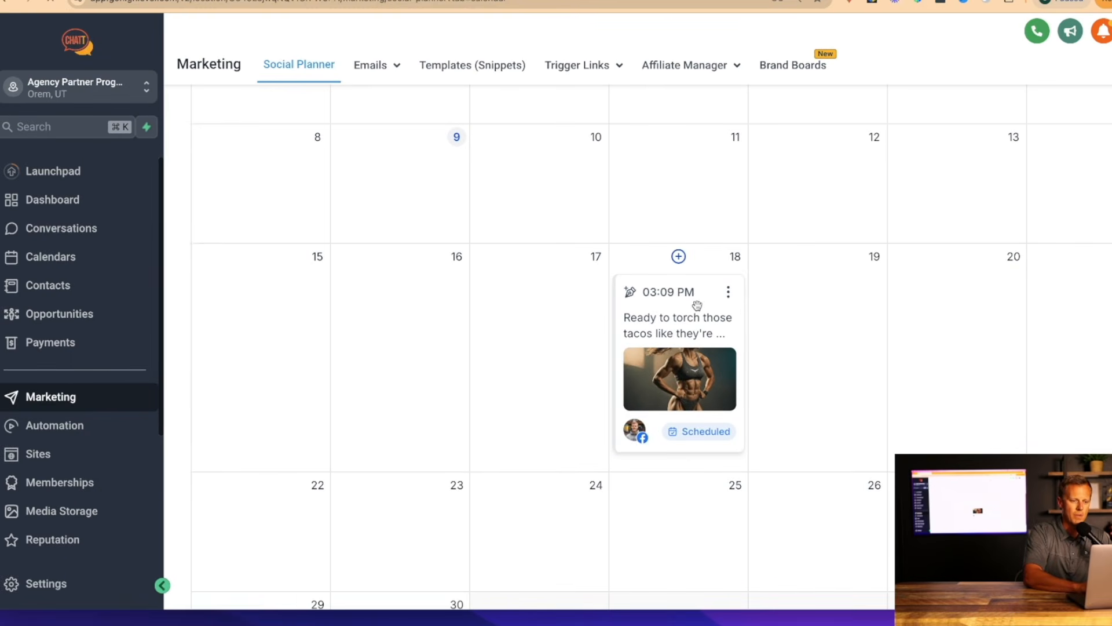